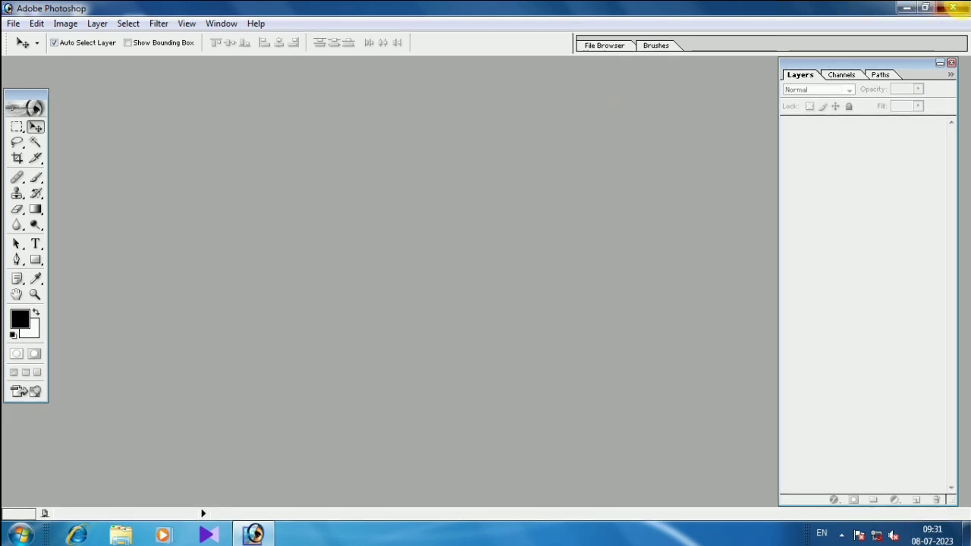
# Restart Photoshop and dismiss the software counterfeiting warning
pyautogui.click(952, 7)
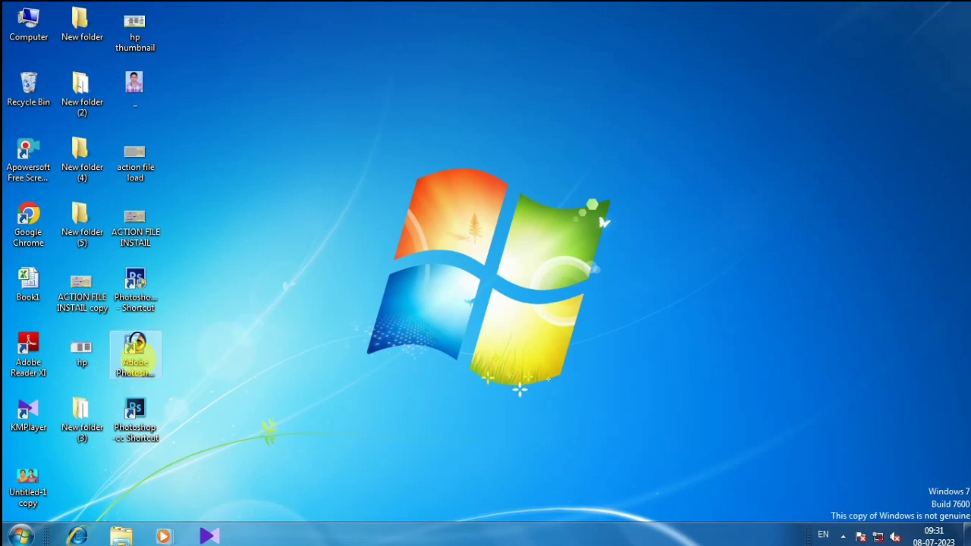
pyautogui.doubleClick(135, 353)
pyautogui.click(570, 311)
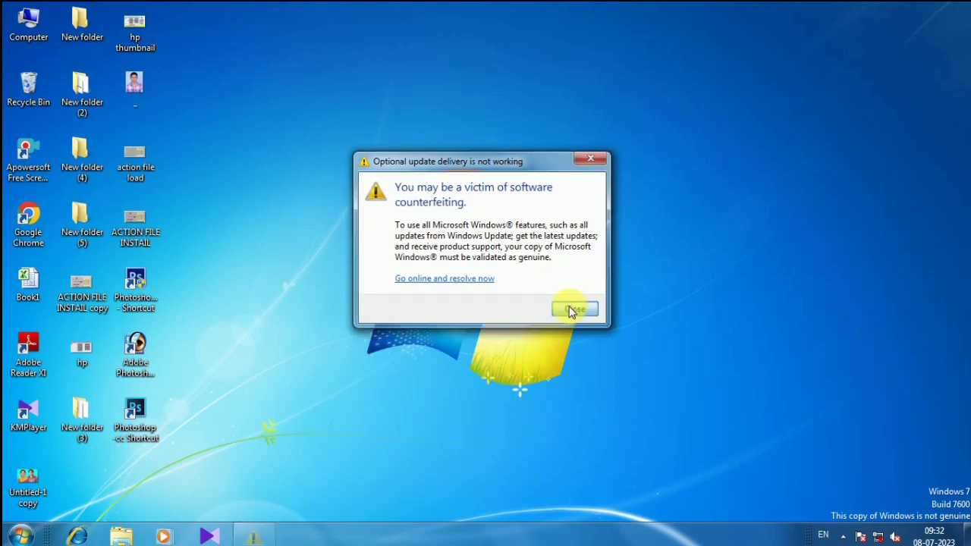
pyautogui.doubleClick(137, 351)
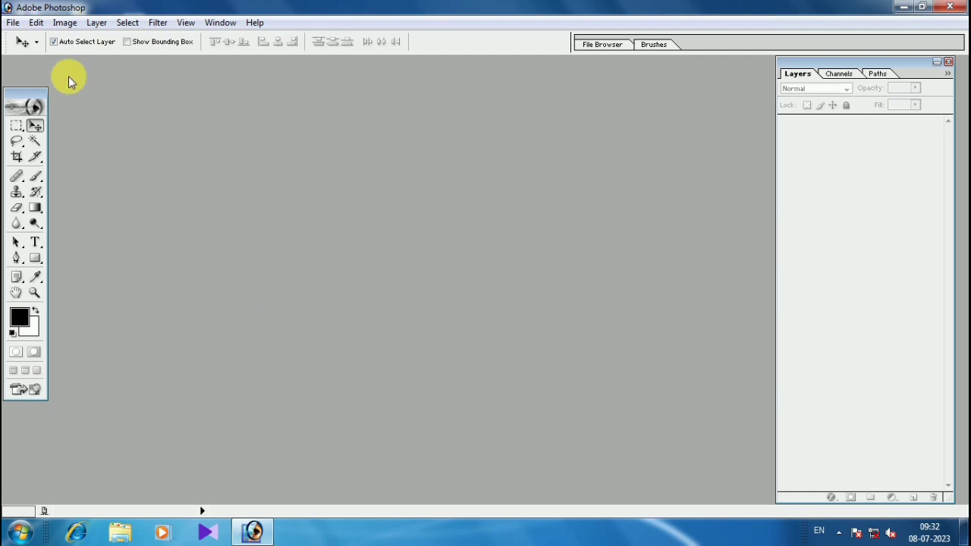
# Set History States to 50 in the General preferences and confirm
pyautogui.click(37, 22)
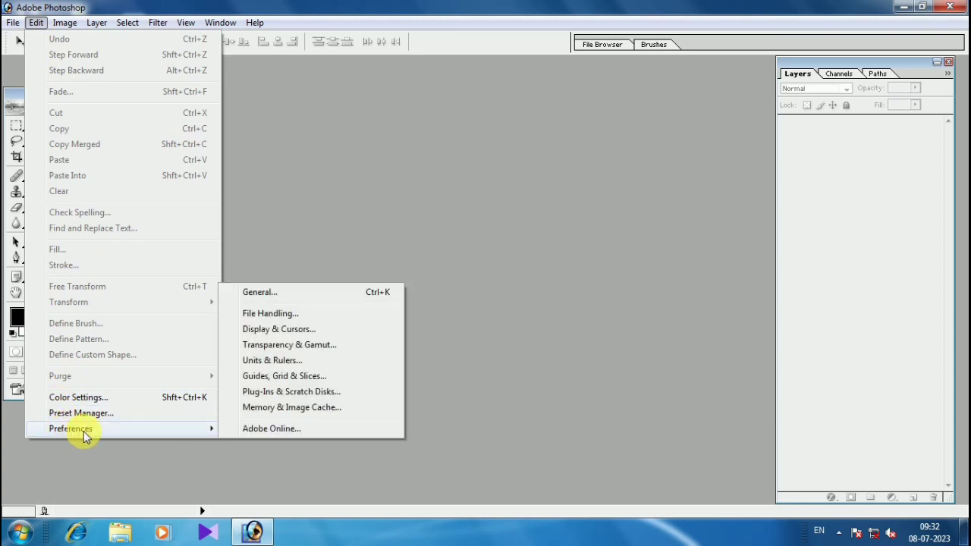
pyautogui.moveTo(71, 429)
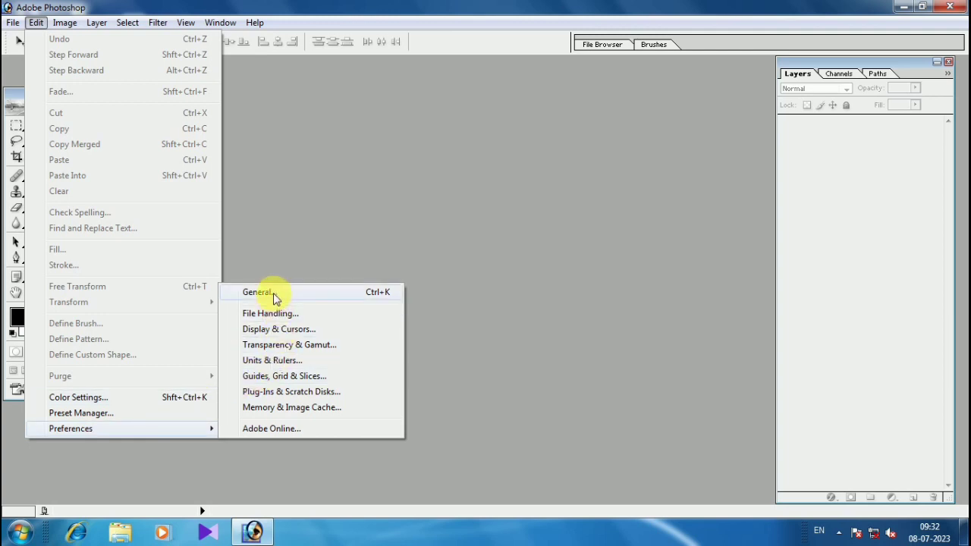
pyautogui.click(371, 297)
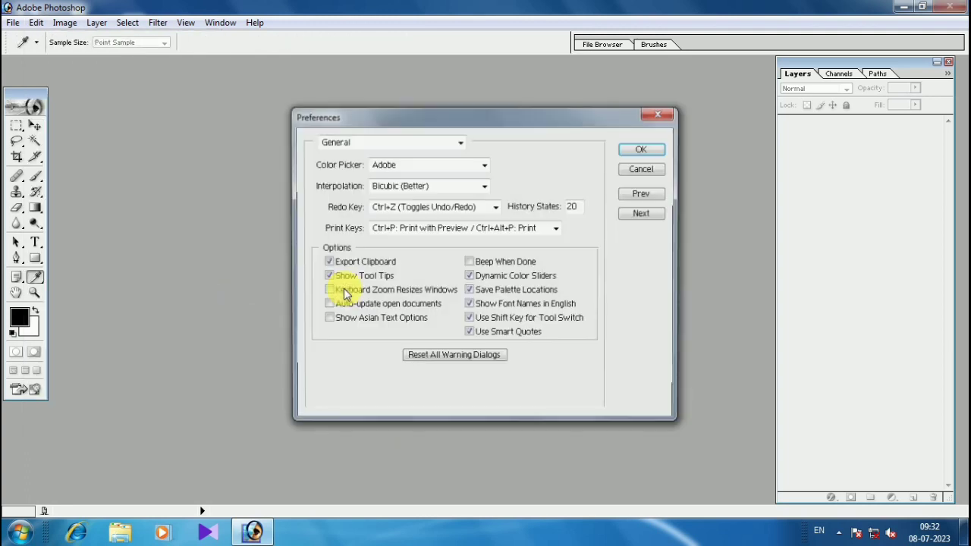
pyautogui.moveTo(529, 115); pyautogui.dragTo(330, 127)
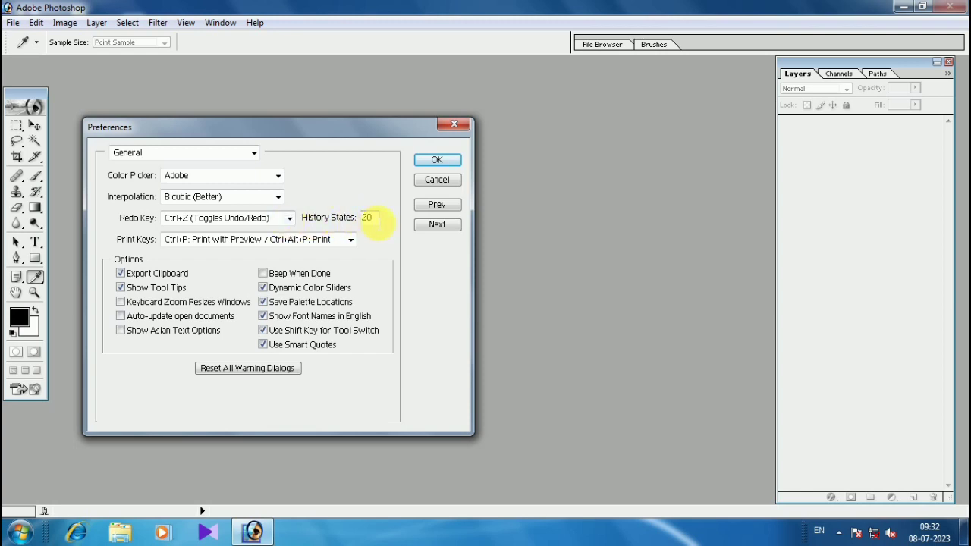
pyautogui.moveTo(321, 133); pyautogui.dragTo(393, 135)
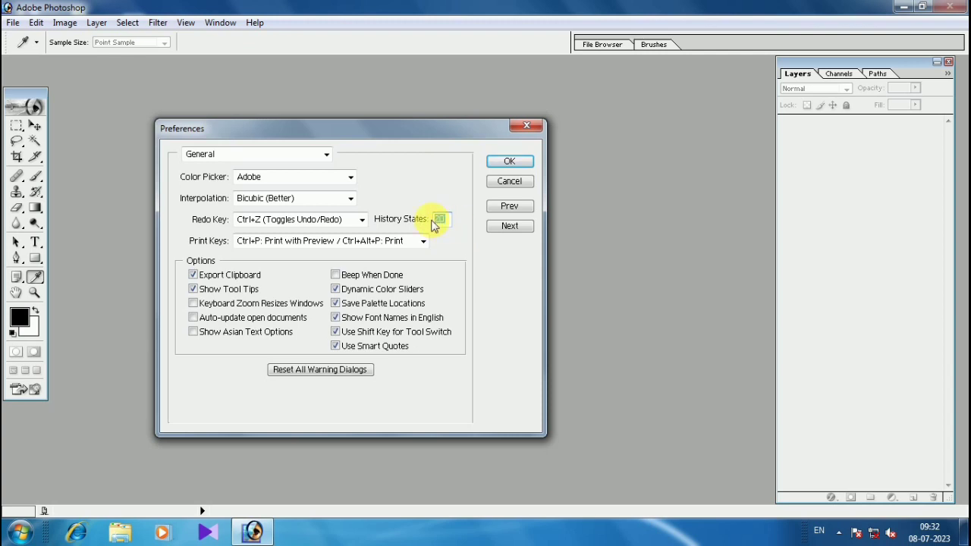
pyautogui.write('50')
pyautogui.click(510, 162)
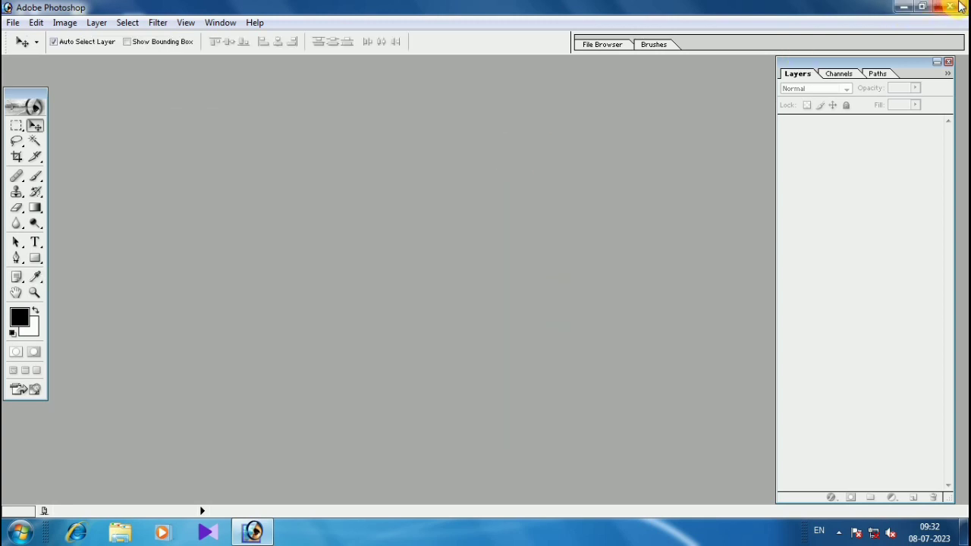
# Close Photoshop 7, reopen and close it again, then launch Photoshop CS6
pyautogui.click(959, 6)
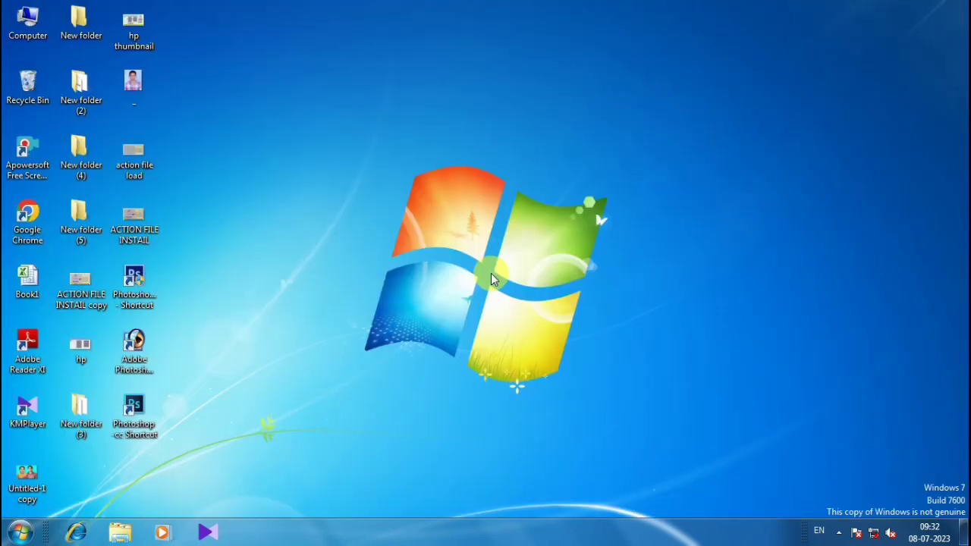
pyautogui.doubleClick(143, 347)
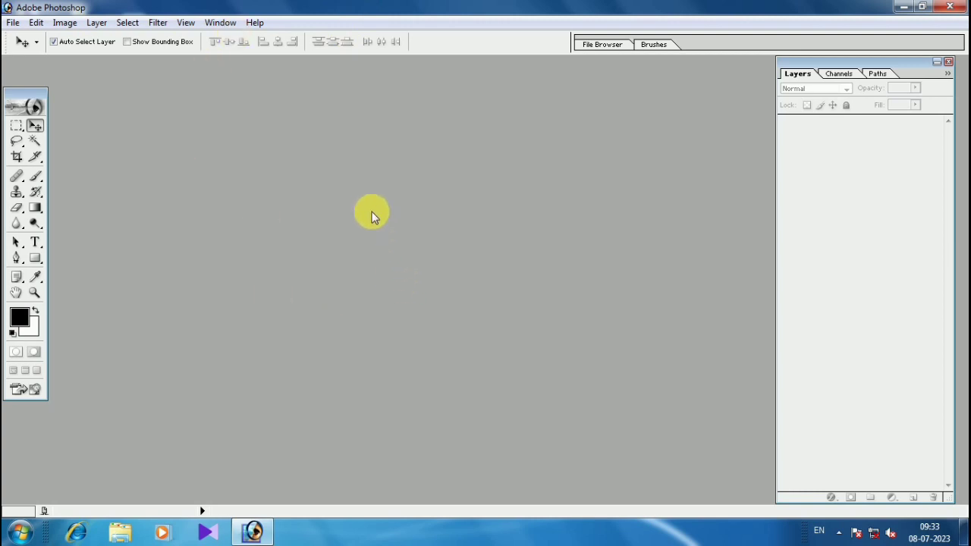
pyautogui.click(948, 6)
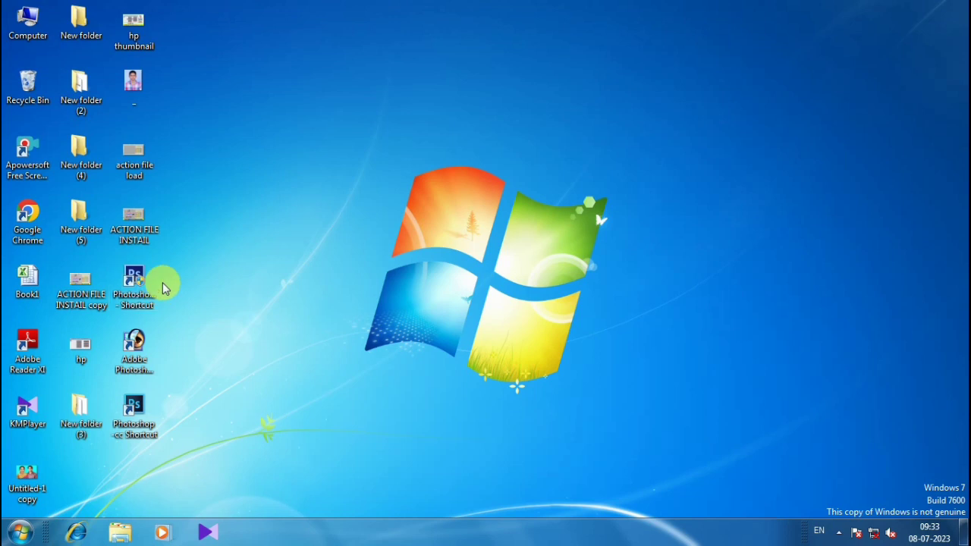
pyautogui.doubleClick(135, 292)
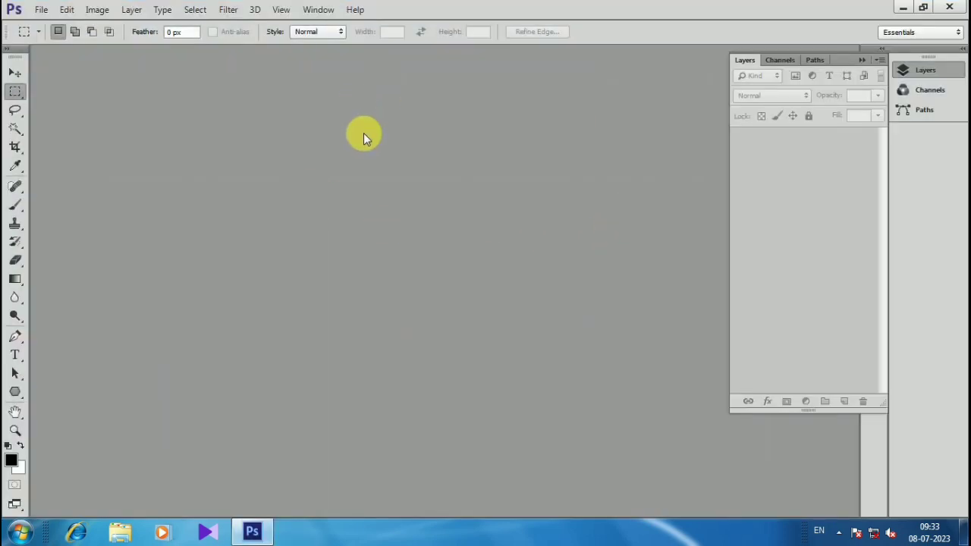
# Replace the CS6 Performance History States value of 20 with 5 and confirm
pyautogui.click(67, 9)
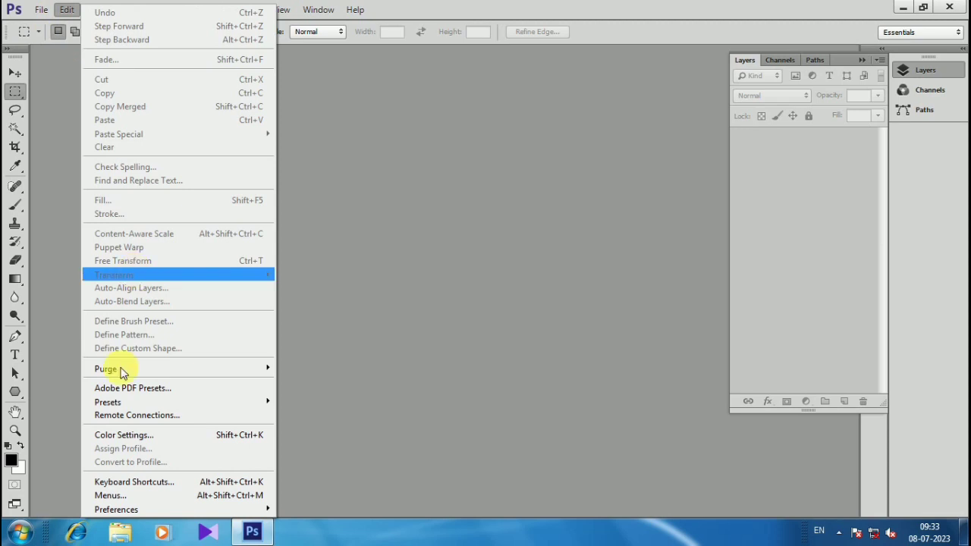
pyautogui.moveTo(116, 509)
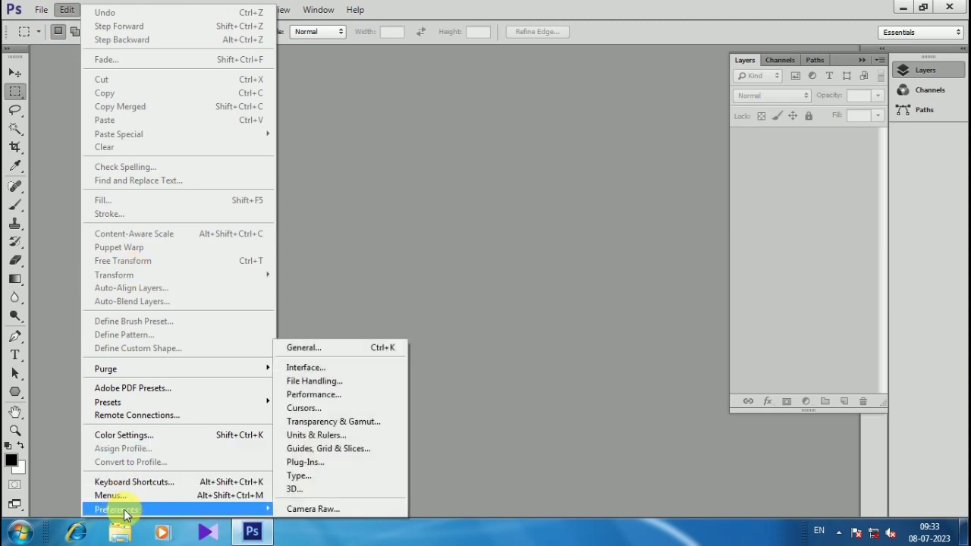
pyautogui.click(319, 396)
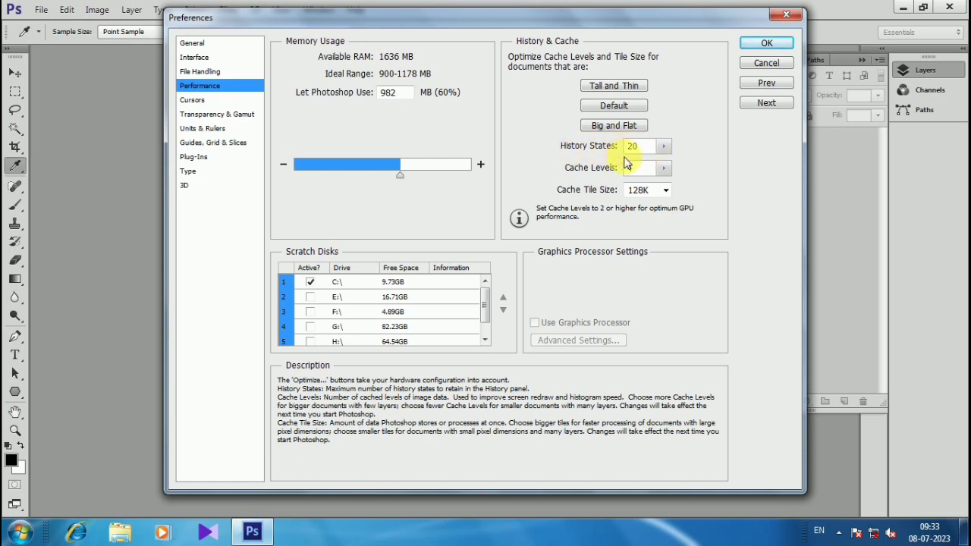
pyautogui.doubleClick(641, 146)
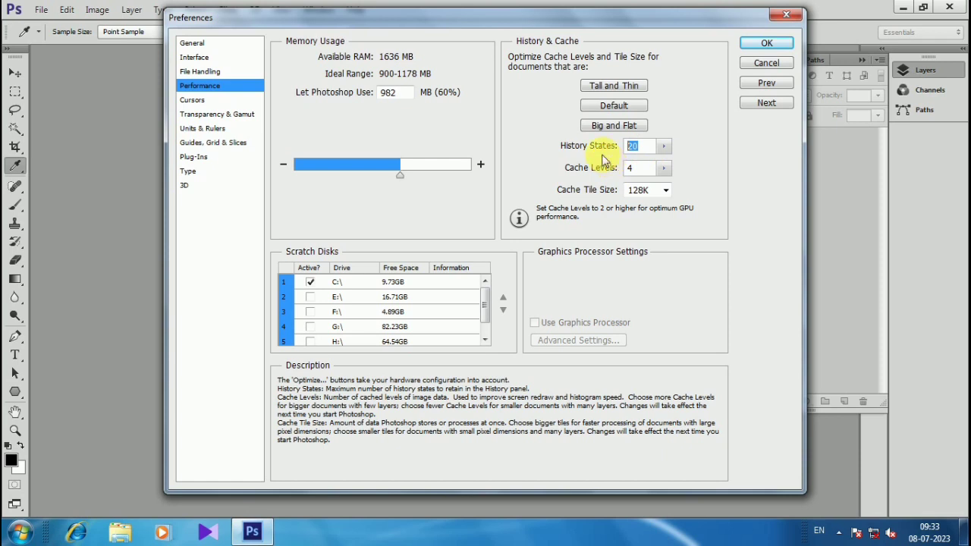
pyautogui.write('5')
pyautogui.click(769, 44)
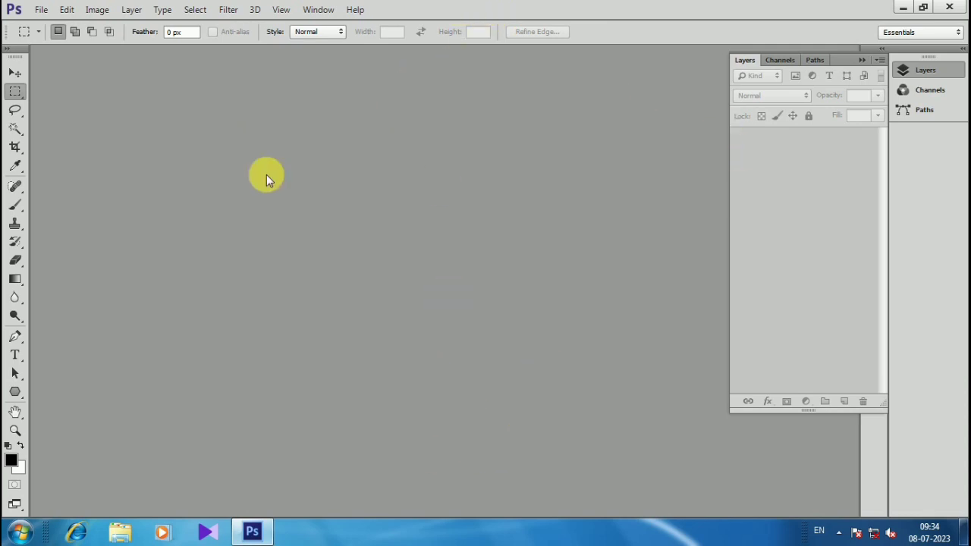
pyautogui.click(67, 15)
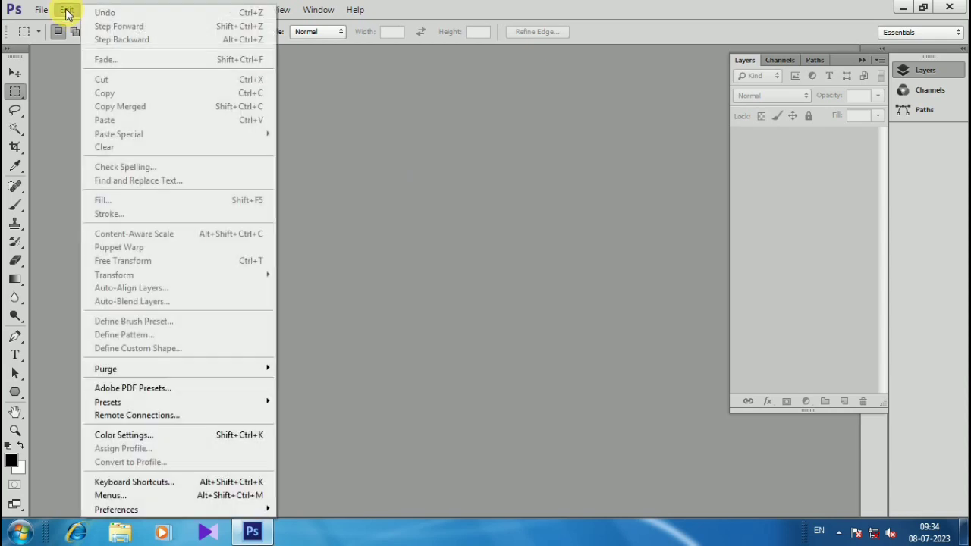
pyautogui.moveTo(116, 509)
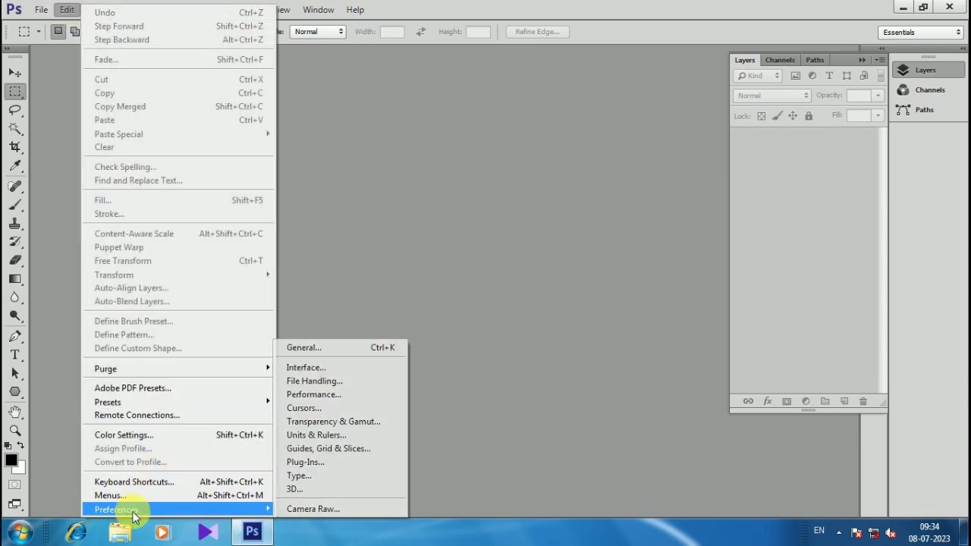
pyautogui.click(317, 394)
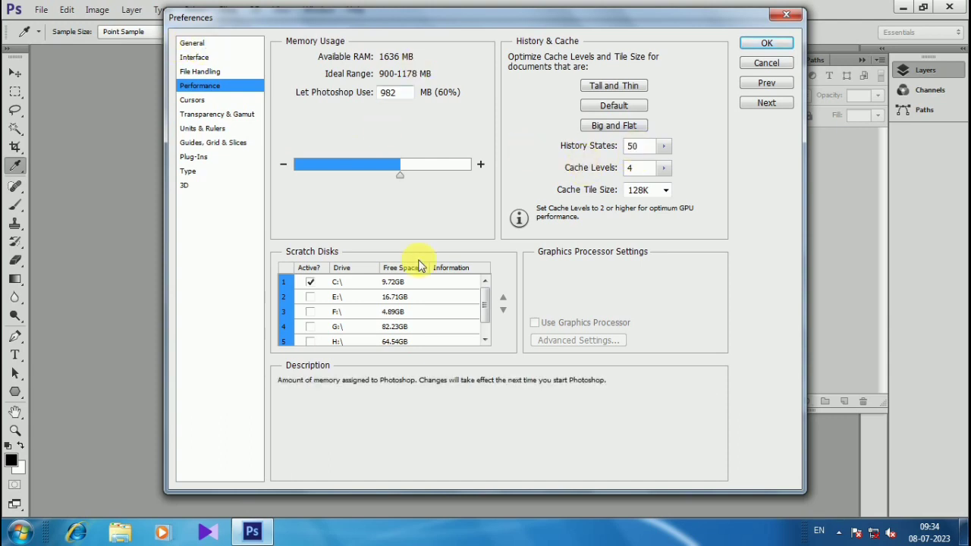
pyautogui.moveTo(462, 21); pyautogui.dragTo(383, 41)
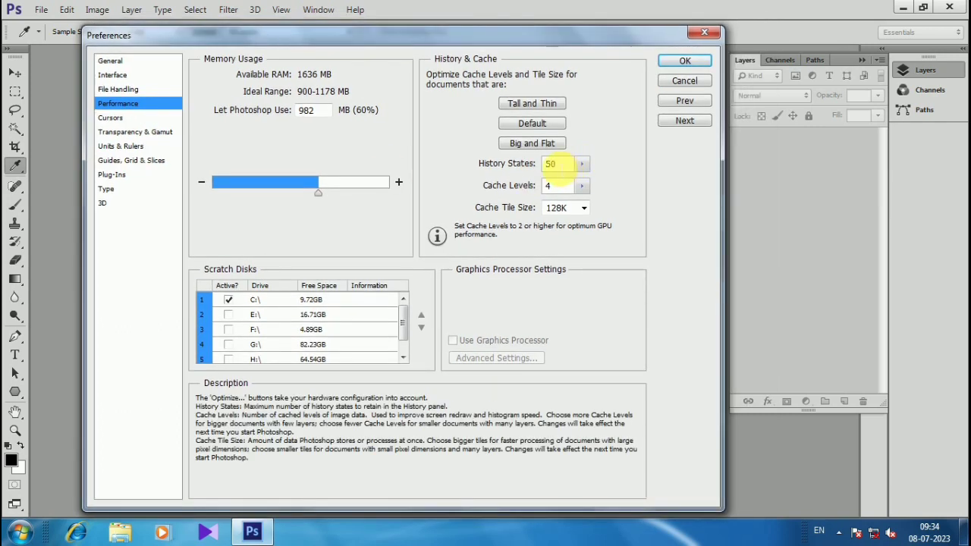
pyautogui.click(702, 61)
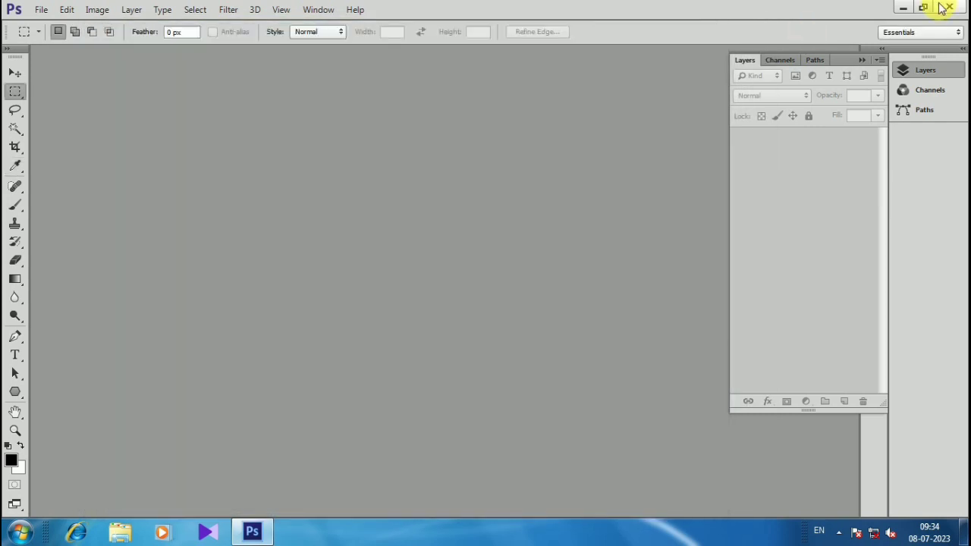
# Close Photoshop CS6, relaunch it, quit with Ctrl+Q, then launch Photoshop CC
pyautogui.click(945, 8)
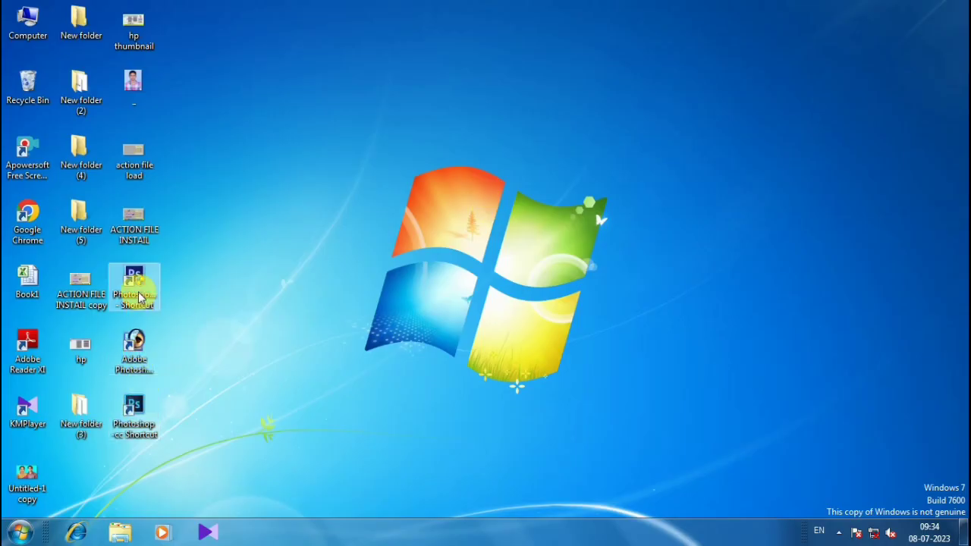
pyautogui.doubleClick(139, 298)
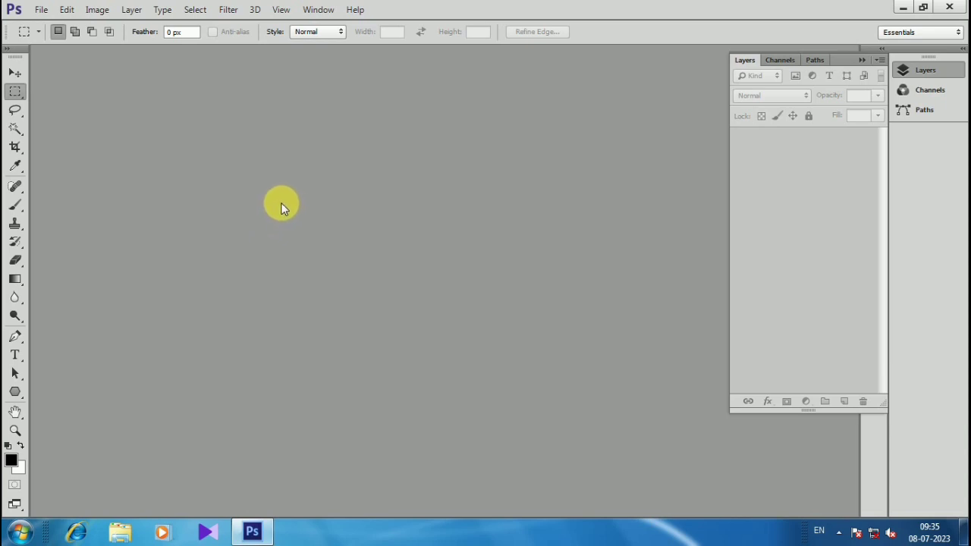
pyautogui.hotkey('ctrl', 'q')
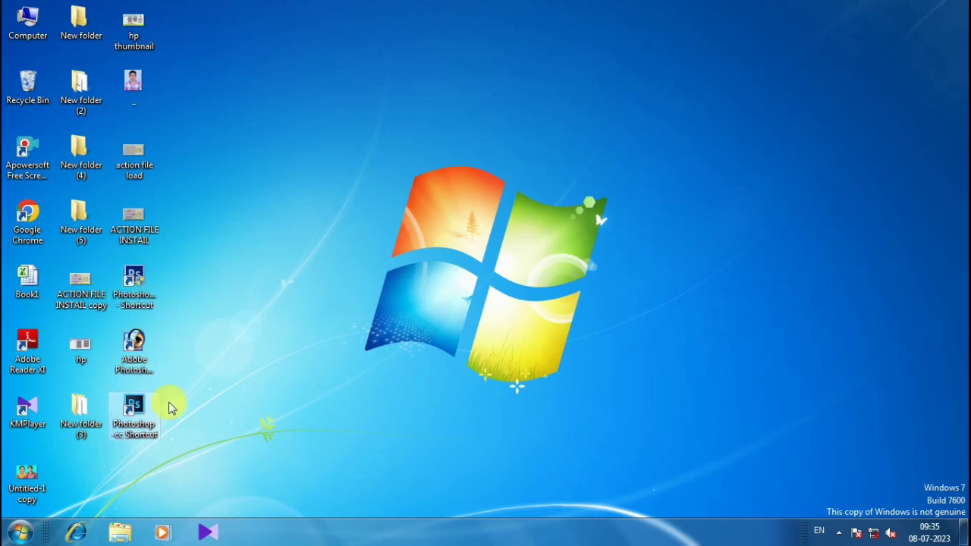
pyautogui.doubleClick(134, 421)
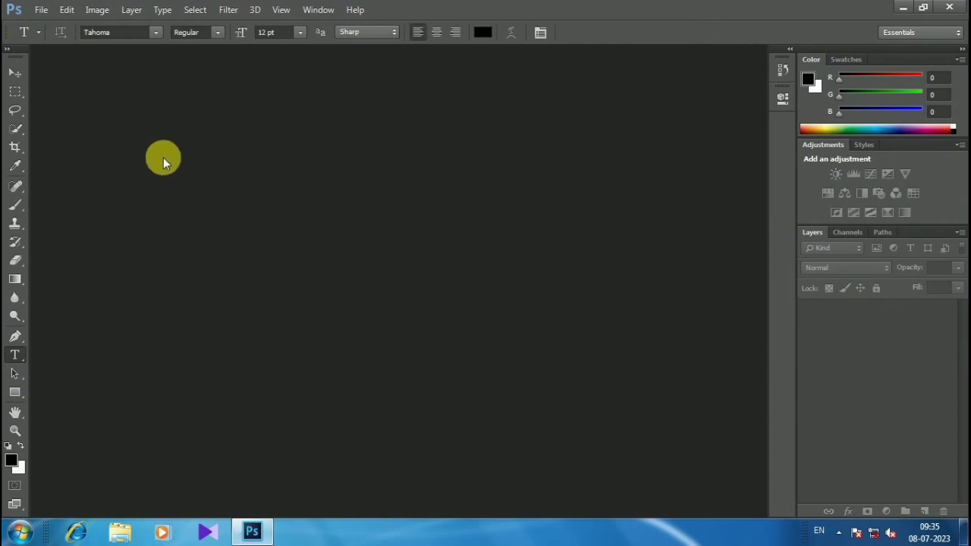
# Set Photoshop CC's Performance History States to 50, confirm, and close Photoshop
pyautogui.click(67, 9)
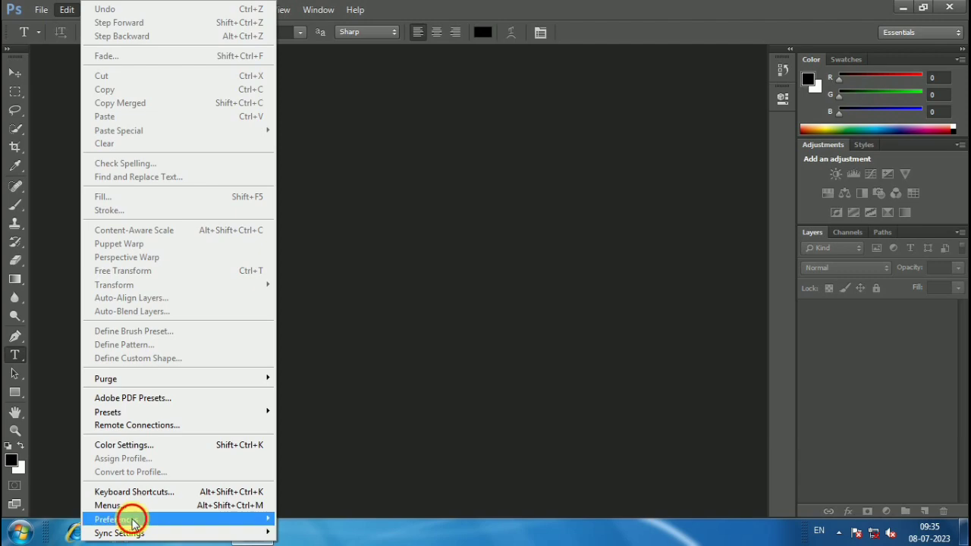
pyautogui.moveTo(116, 519)
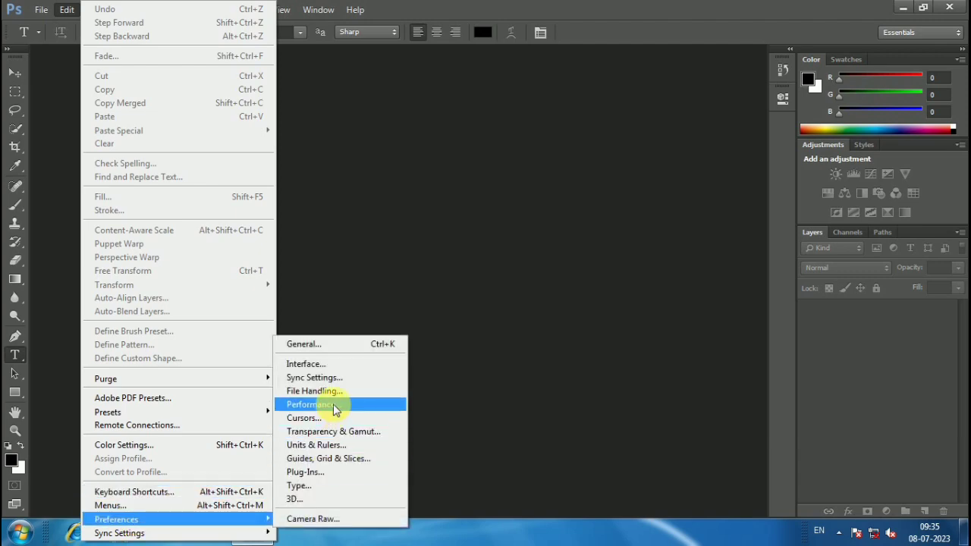
pyautogui.click(334, 405)
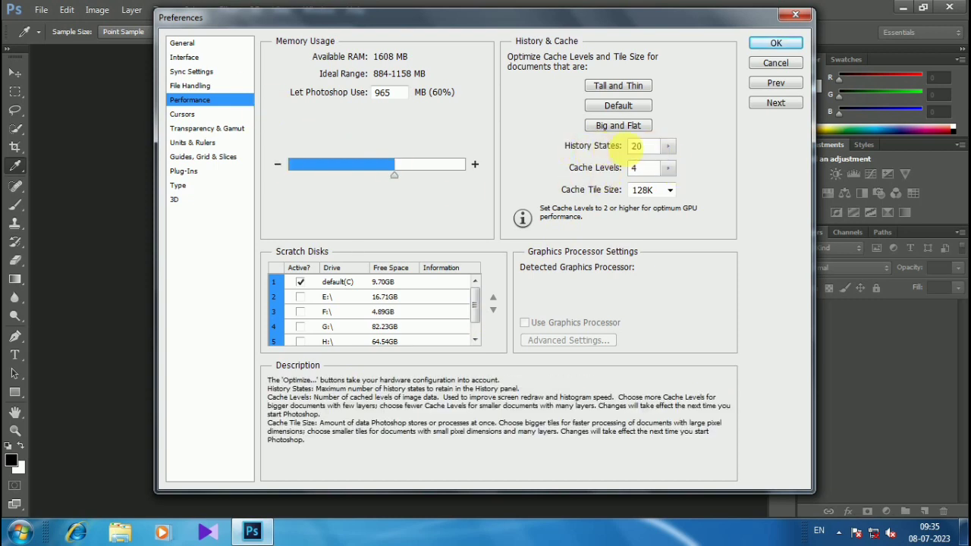
pyautogui.doubleClick(641, 147)
pyautogui.write('50')
pyautogui.click(768, 46)
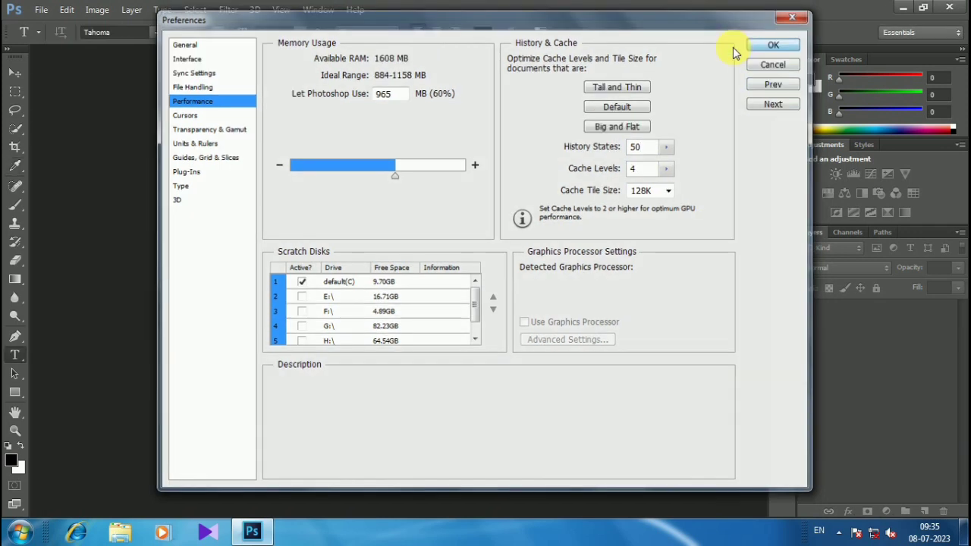
pyautogui.click(956, 8)
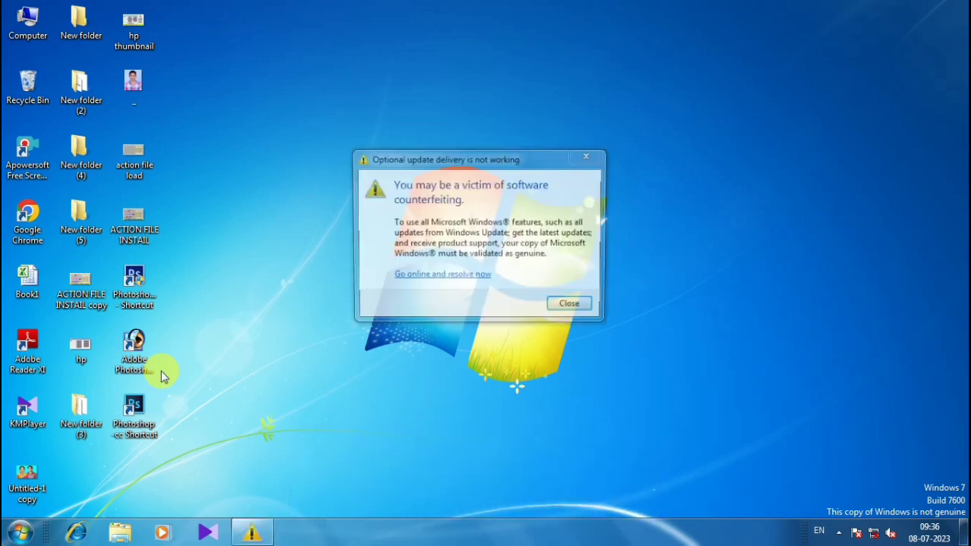
pyautogui.click(570, 307)
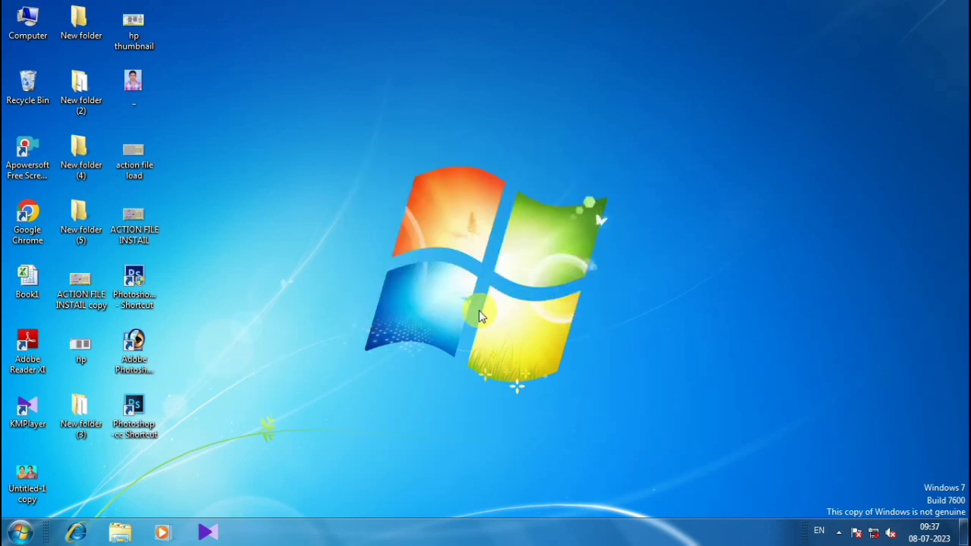